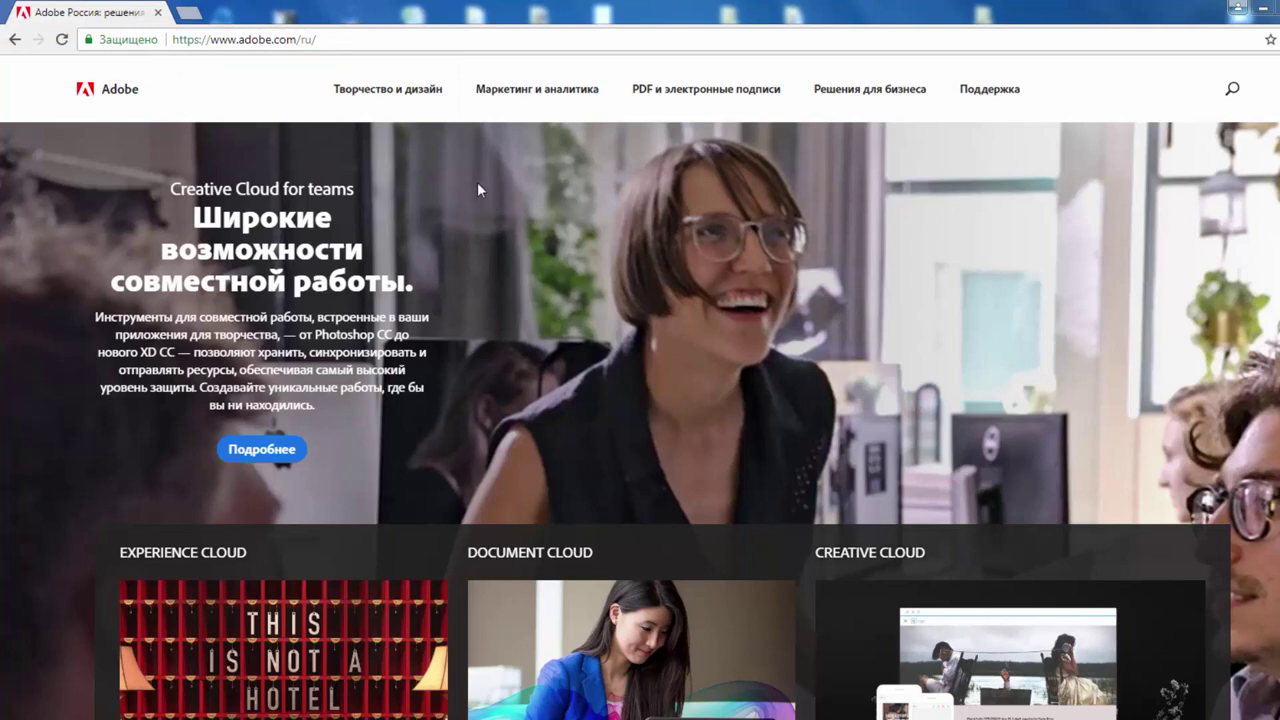
Step: Go to the Illustrator product page from the 'Творчество и дизайн' products menu on adobe.com
left_click(431, 110)
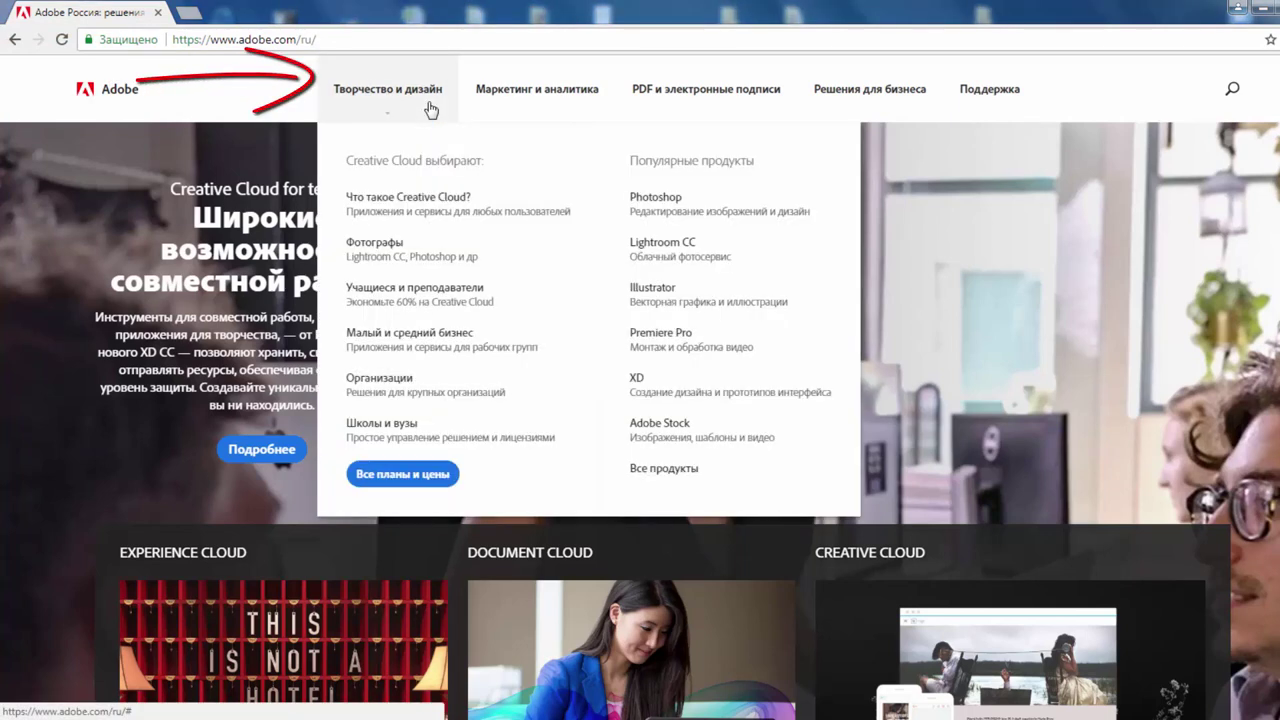
left_click(668, 298)
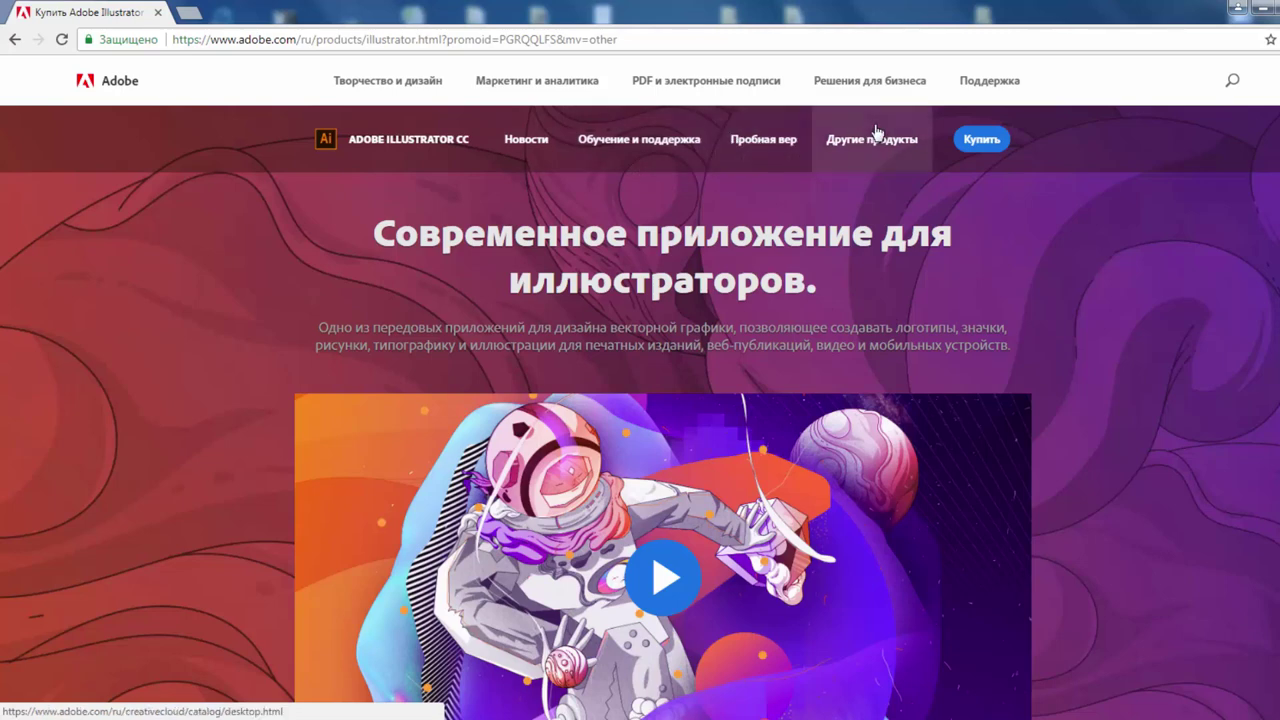
Step: Start the free Illustrator CC trial from its product page
left_click(765, 140)
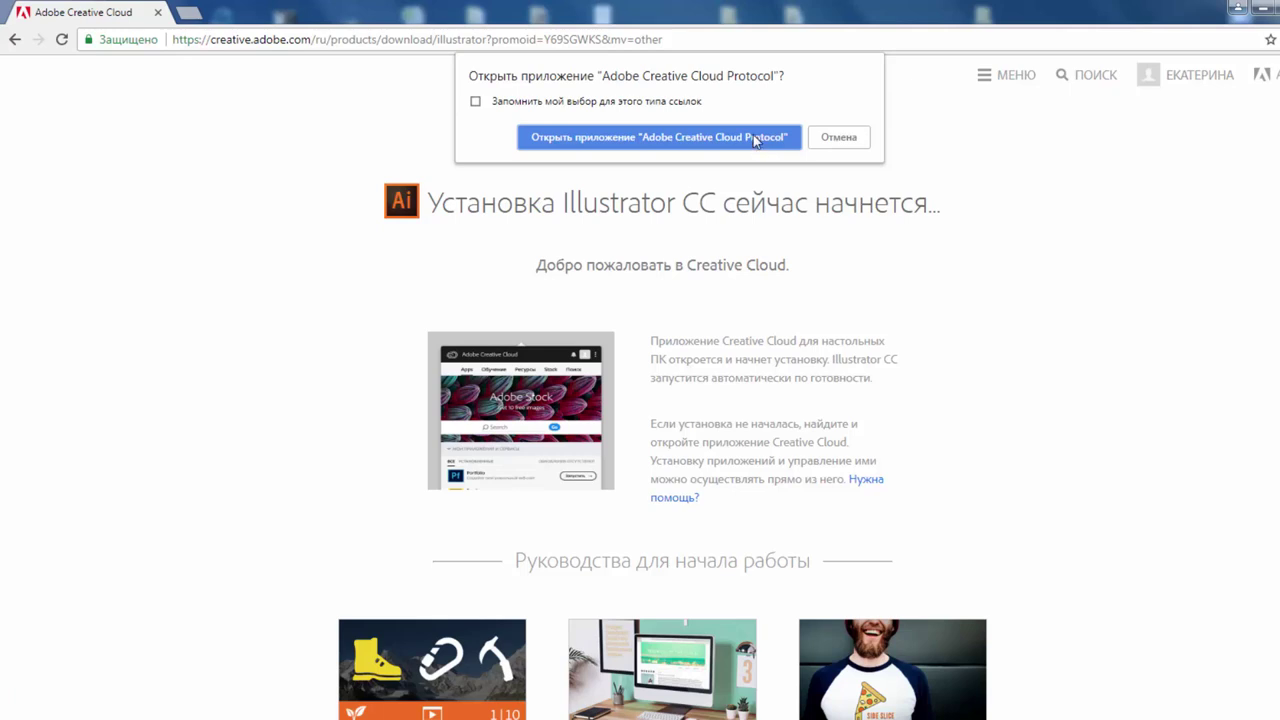
Step: Let the Adobe Creative Cloud Protocol app open and install Illustrator CC as a 7-day trial
left_click(699, 144)
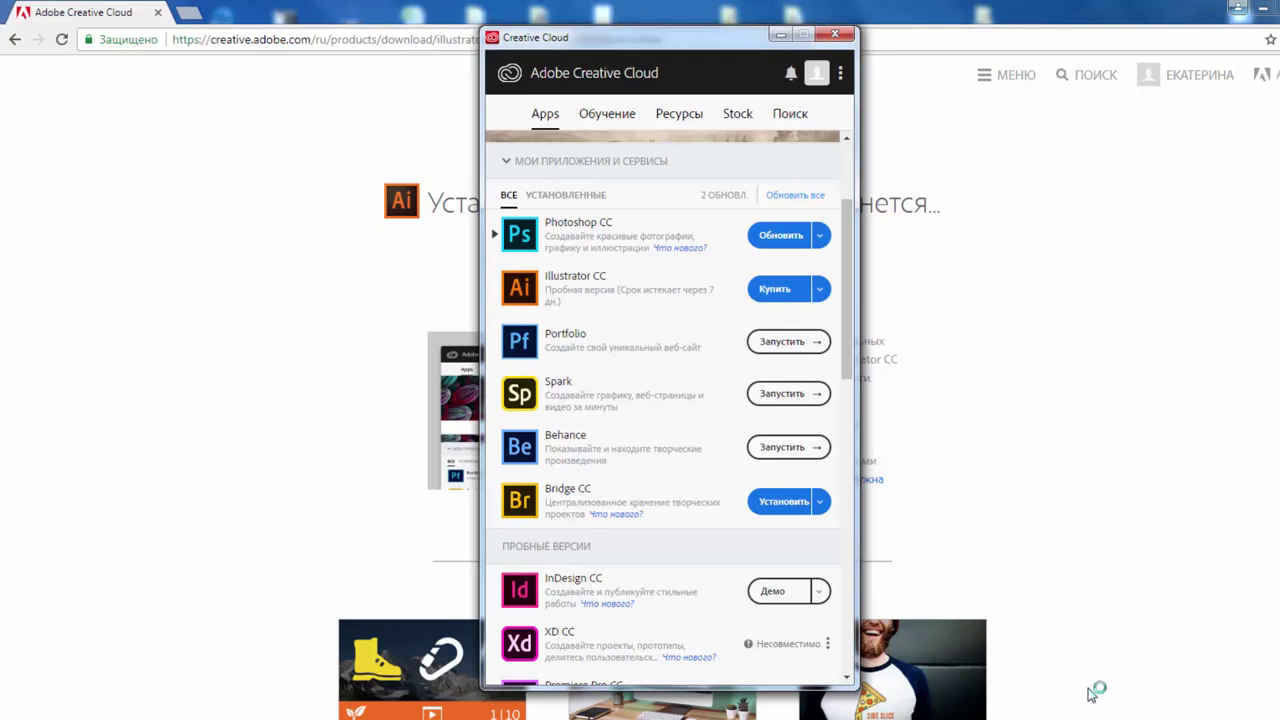
Step: Minimize Creative Cloud while Illustrator CC launches to its Начало работы screen
left_click(781, 36)
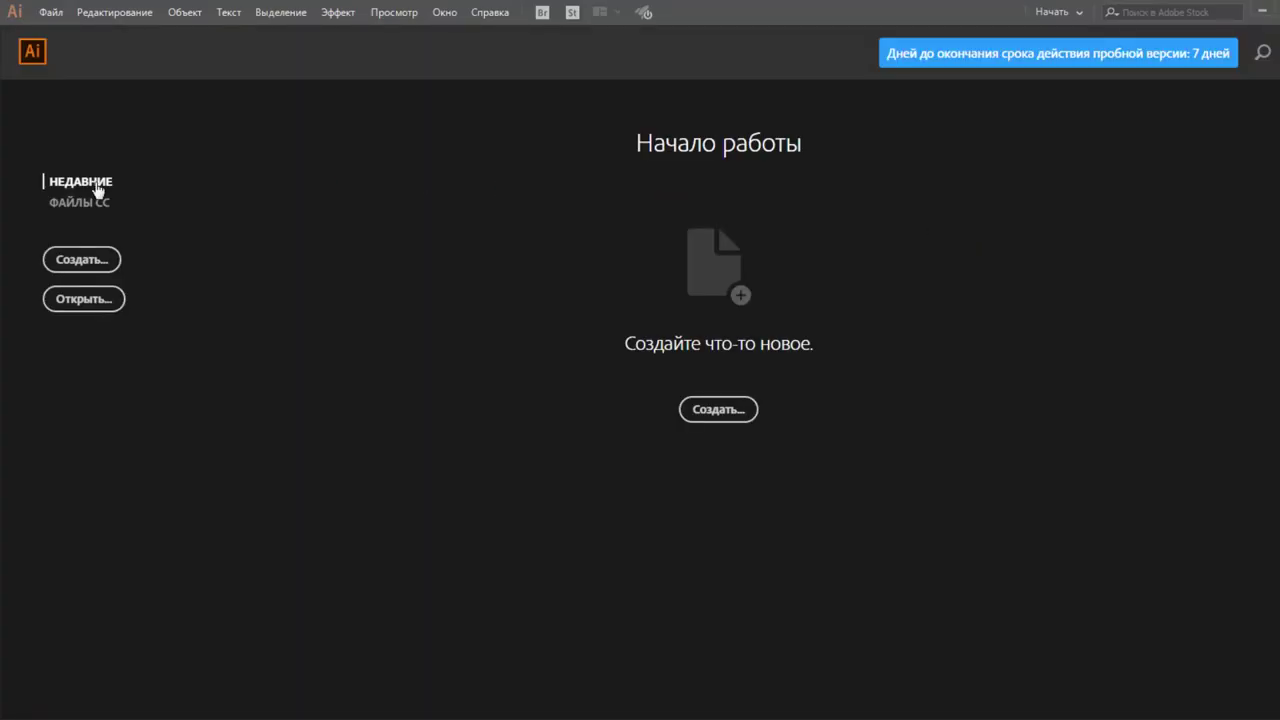
Step: Create a new document from the Печать A4 preset (210 × 297 mm)
left_click(62, 262)
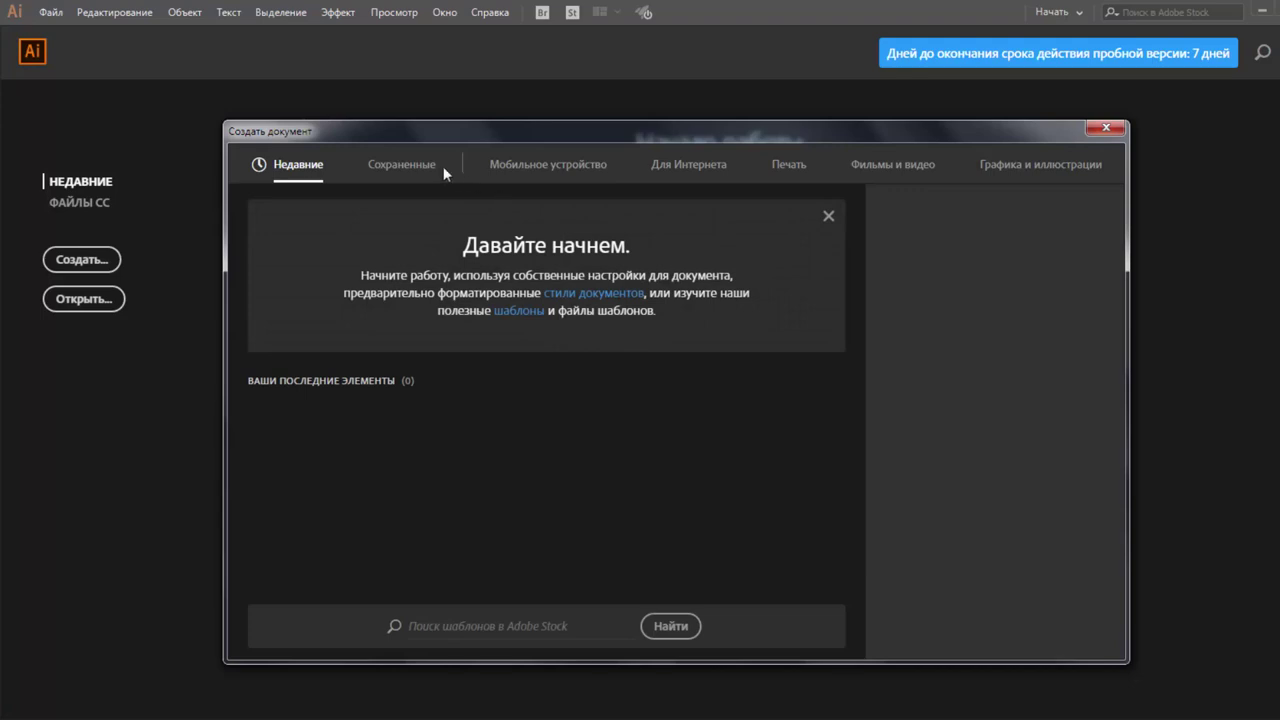
left_click(789, 165)
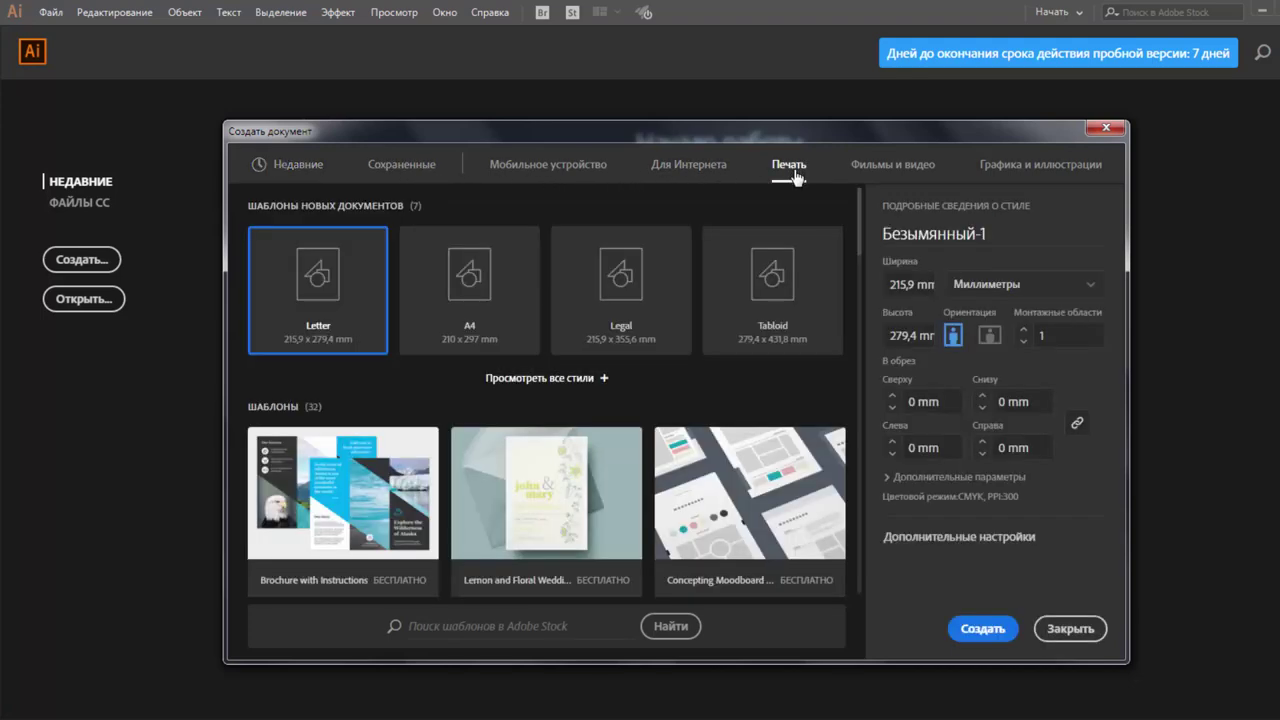
left_click(478, 345)
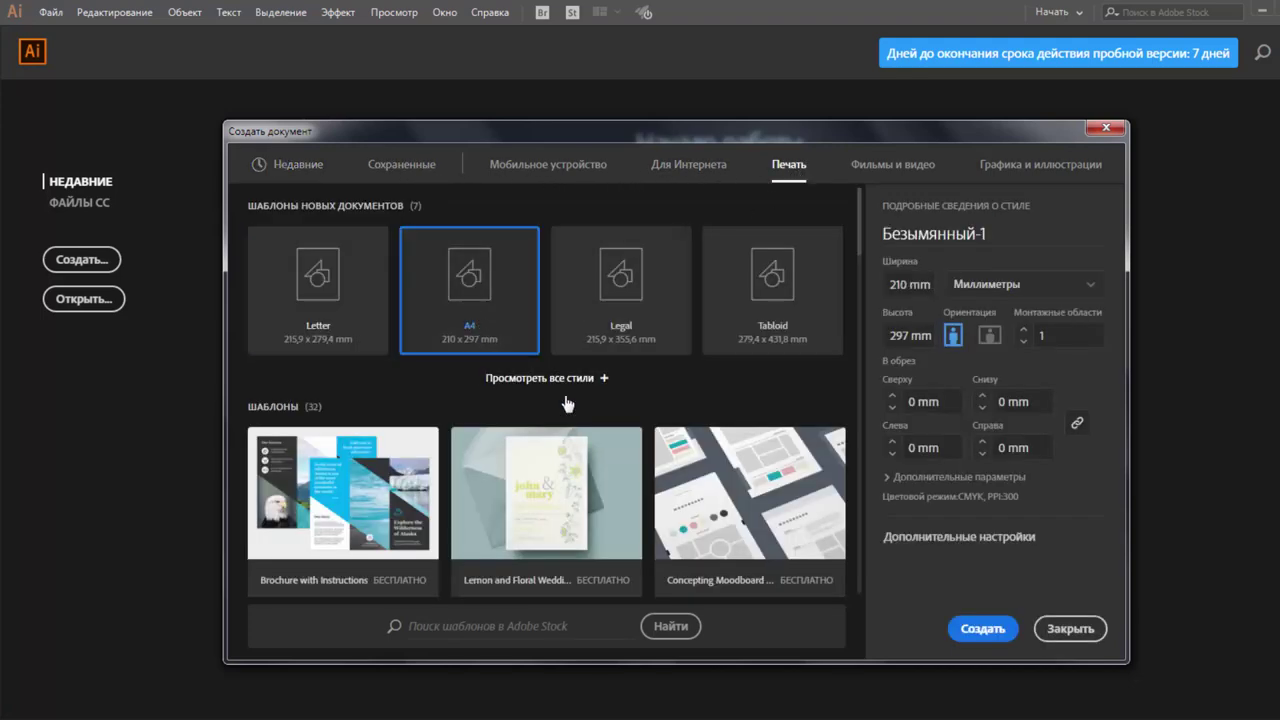
left_click(978, 630)
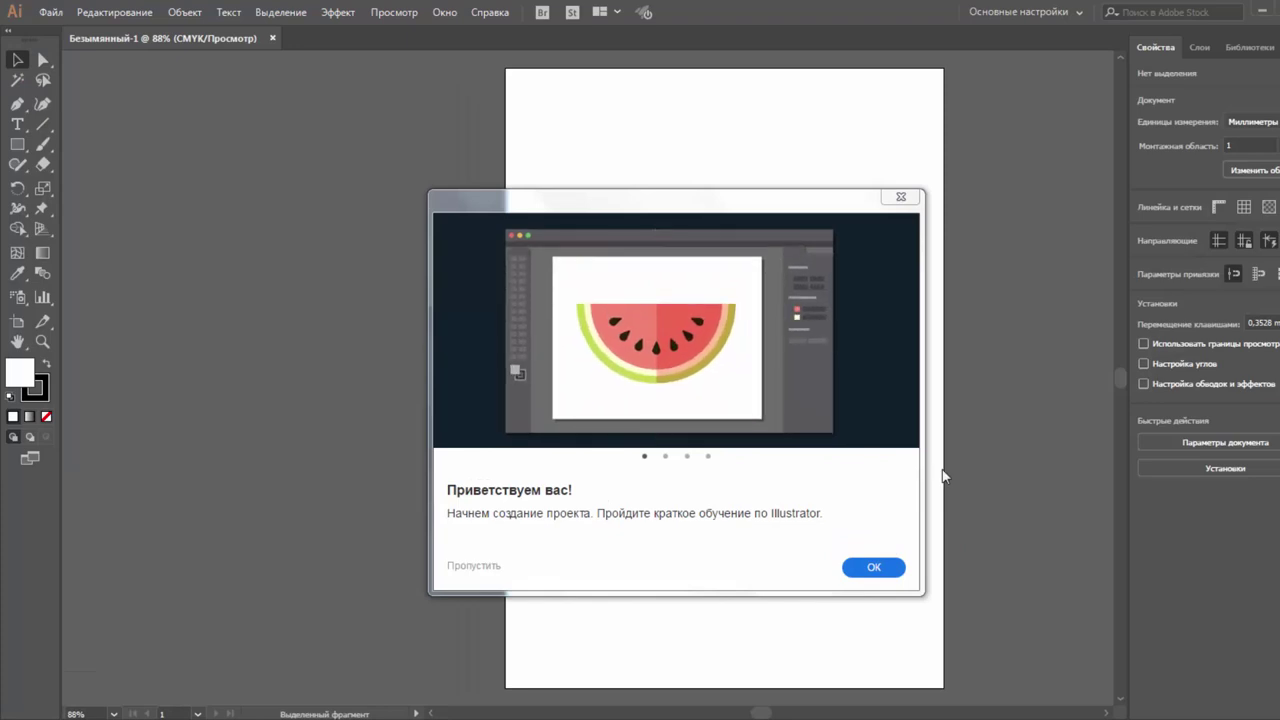
Step: Move the «Приветствуем вас!» welcome tour aside and click its OK button
left_click_drag(685, 196, 381, 100)
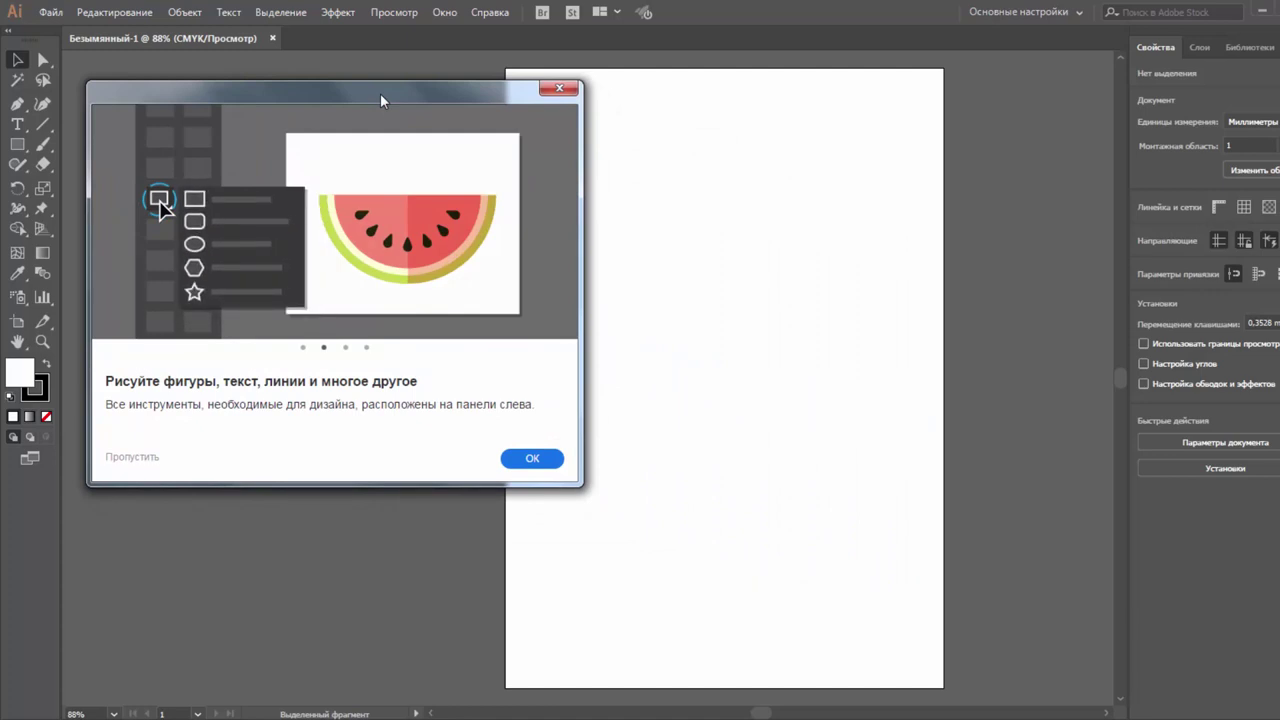
left_click(532, 460)
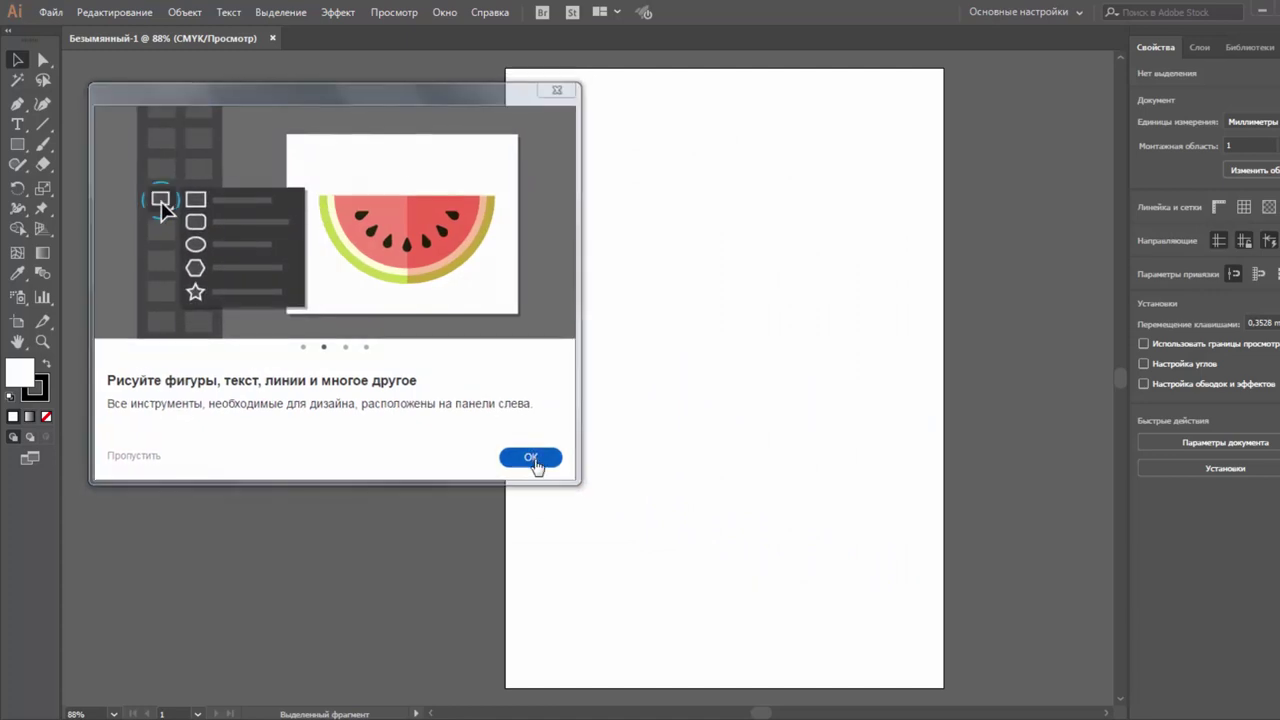